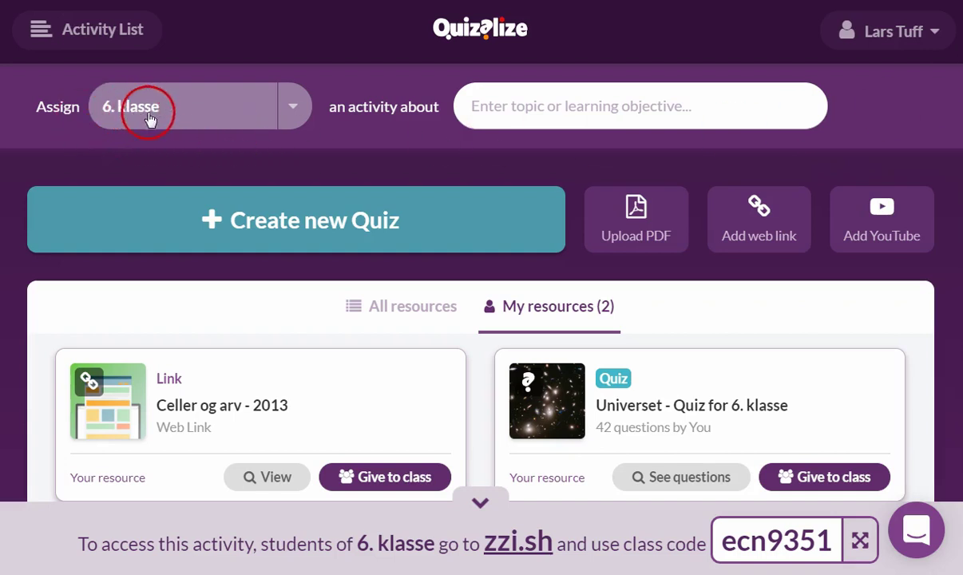
Step: Start creating a new class and name it "8. klasse"
click(295, 107)
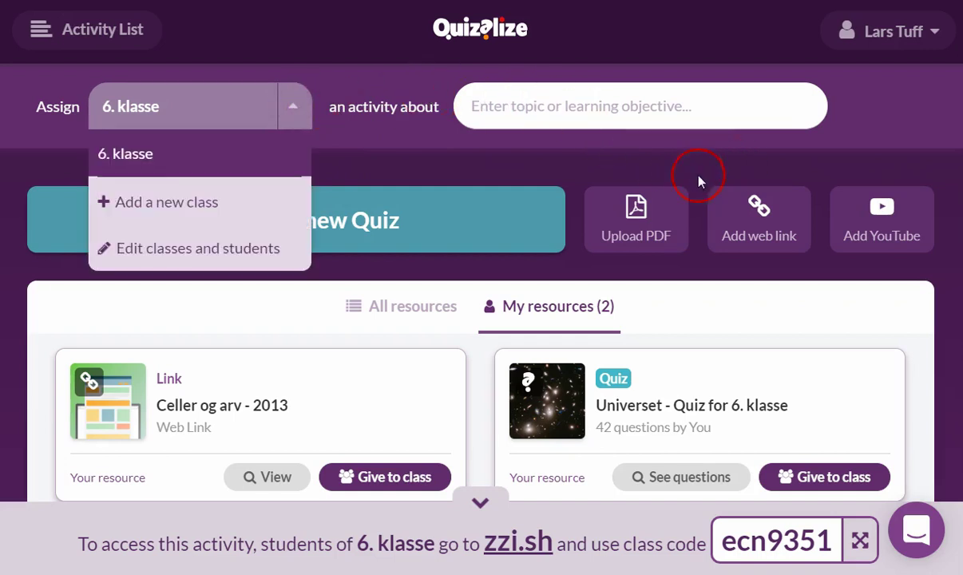
click(238, 202)
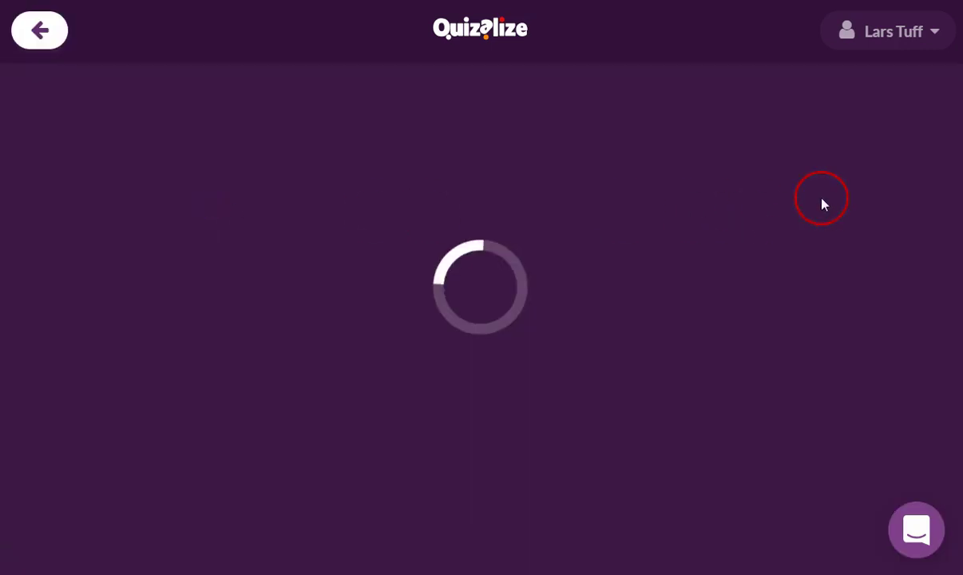
click(429, 298)
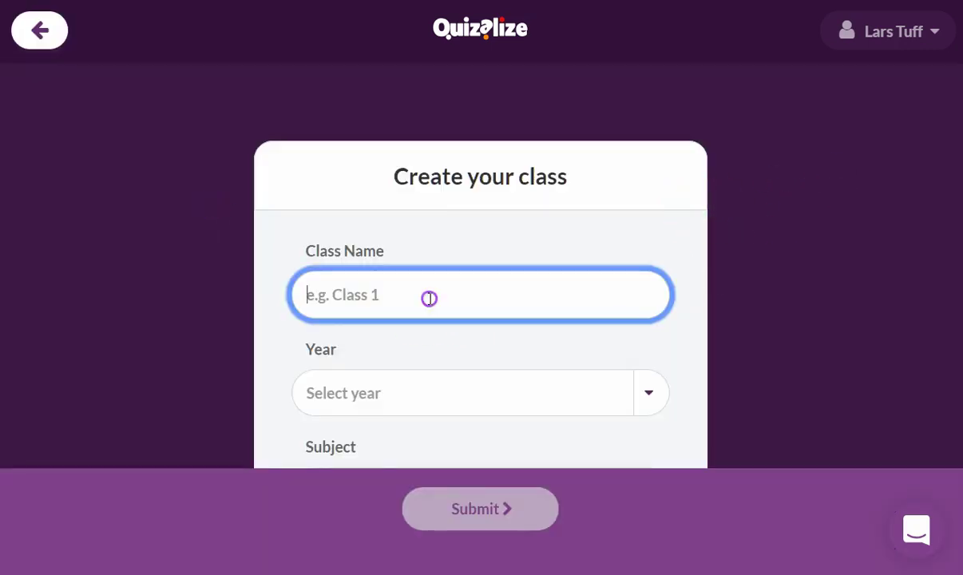
text(8. klasse)
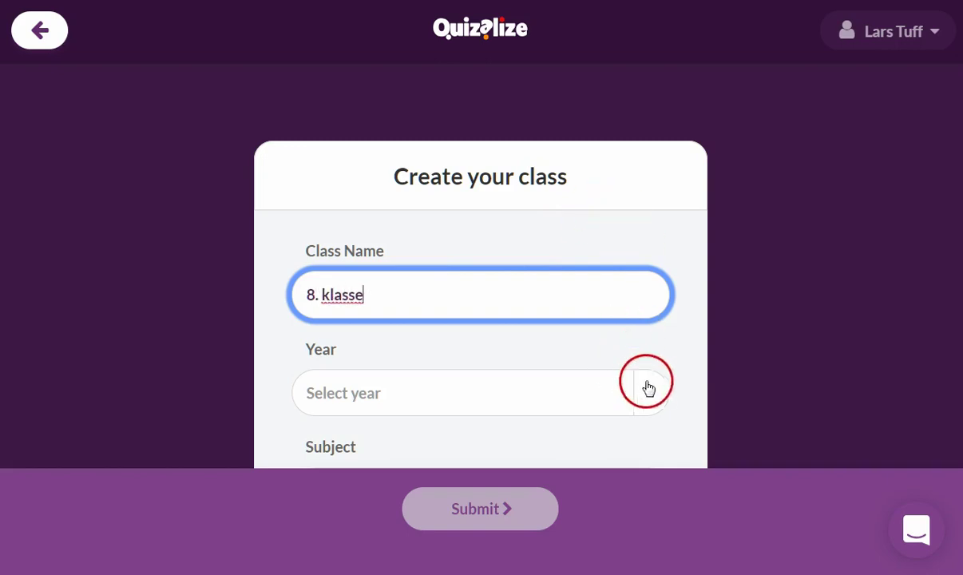
Step: Set the new class's year to Year 8 and its subject to Science
click(649, 388)
drag(668, 442, 677, 497)
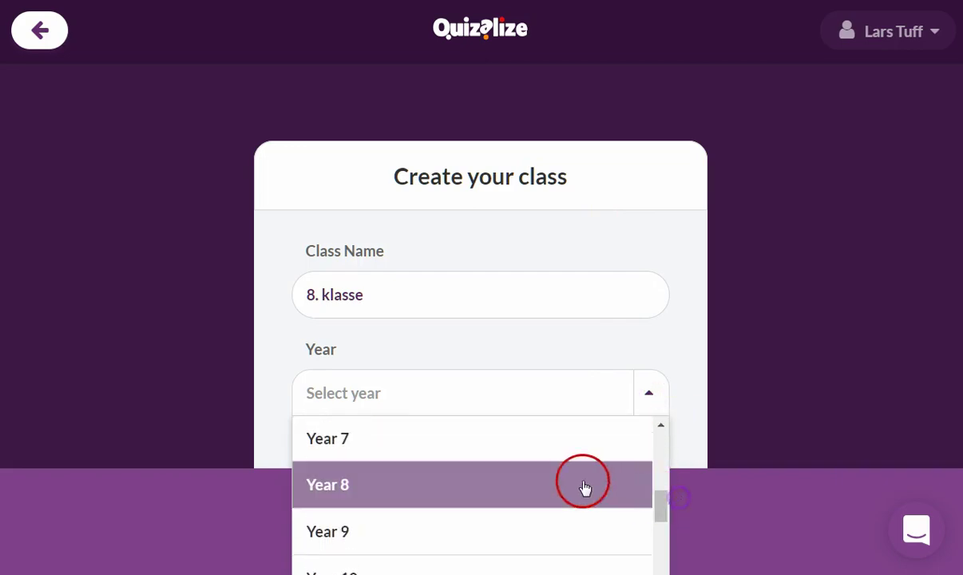
click(566, 486)
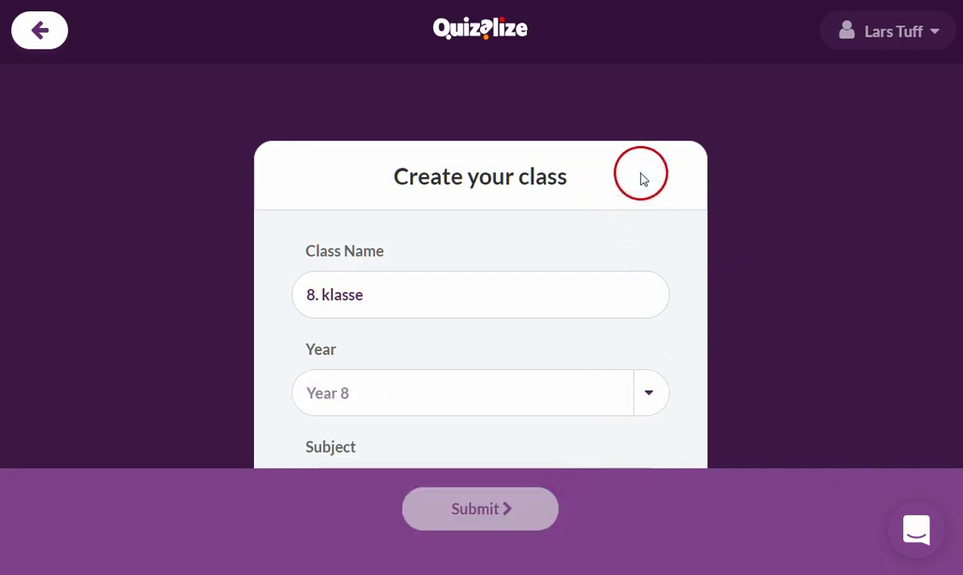
scroll(749, 359, down, 2)
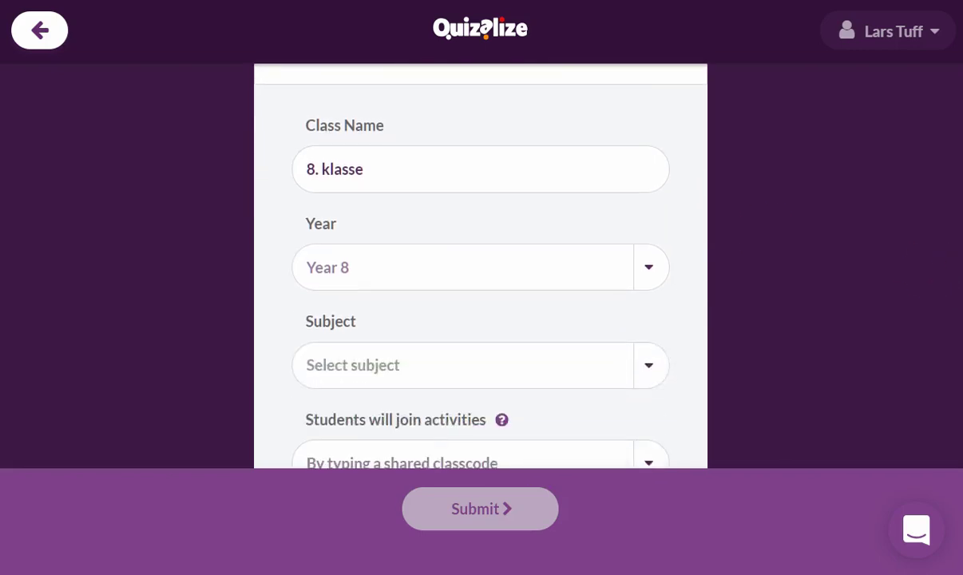
click(645, 352)
click(659, 401)
drag(660, 402, 656, 463)
click(587, 452)
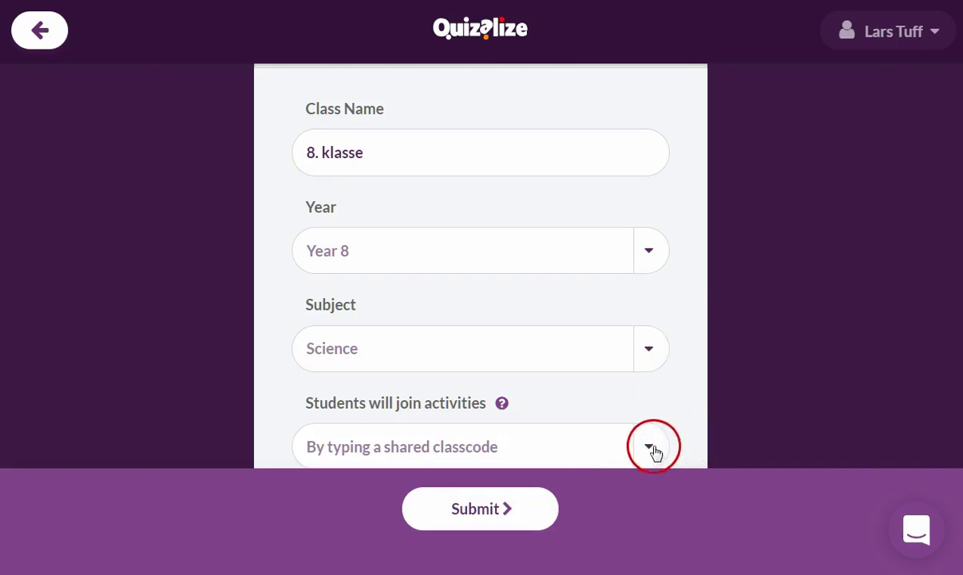
Step: Review the available options for how students will join activities, keeping the shared classcode method
scroll(479, 263, down, 1)
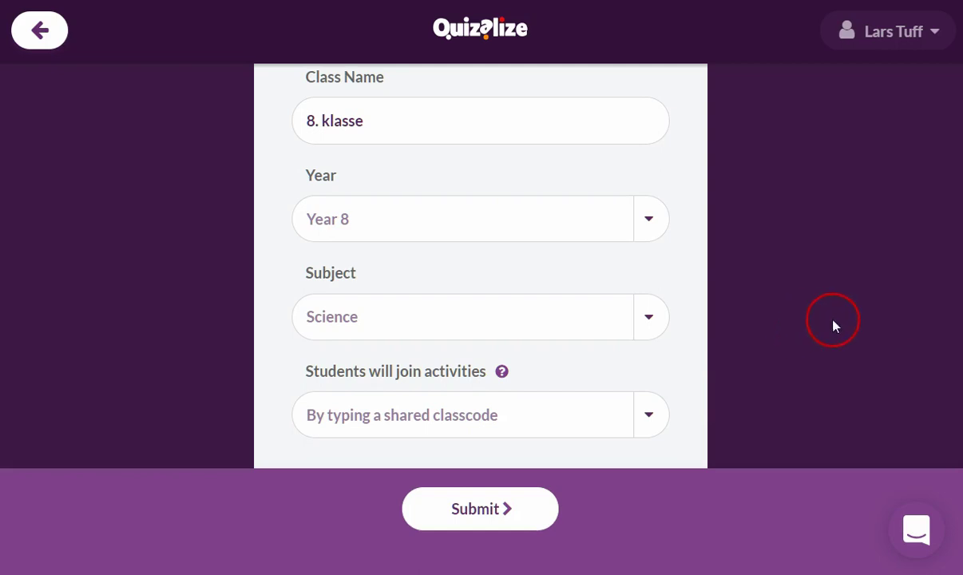
click(648, 419)
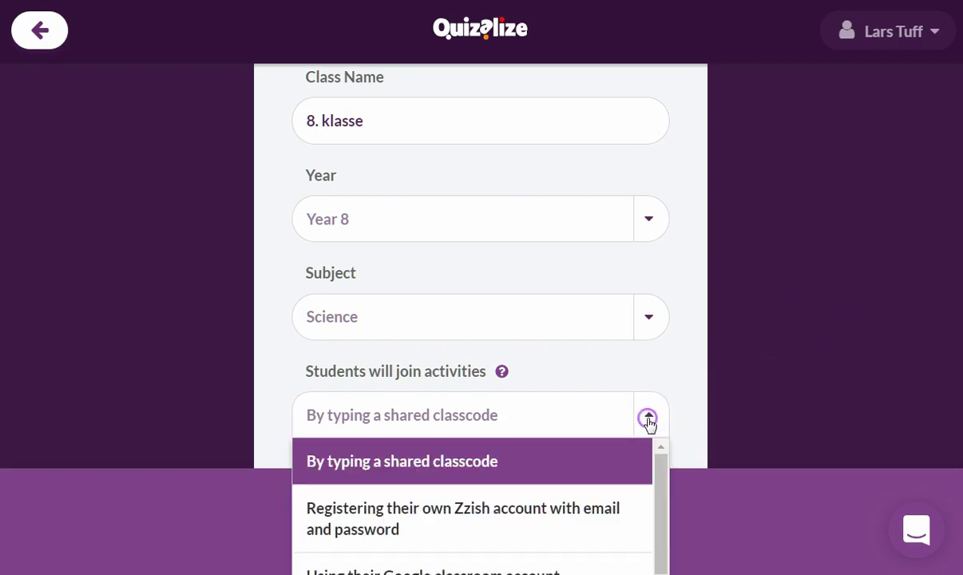
click(648, 422)
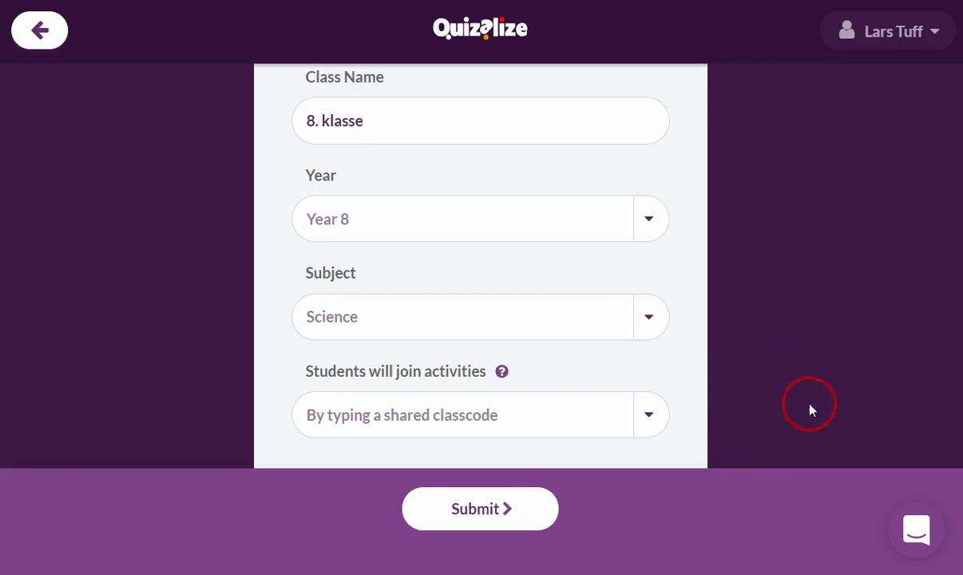
click(649, 416)
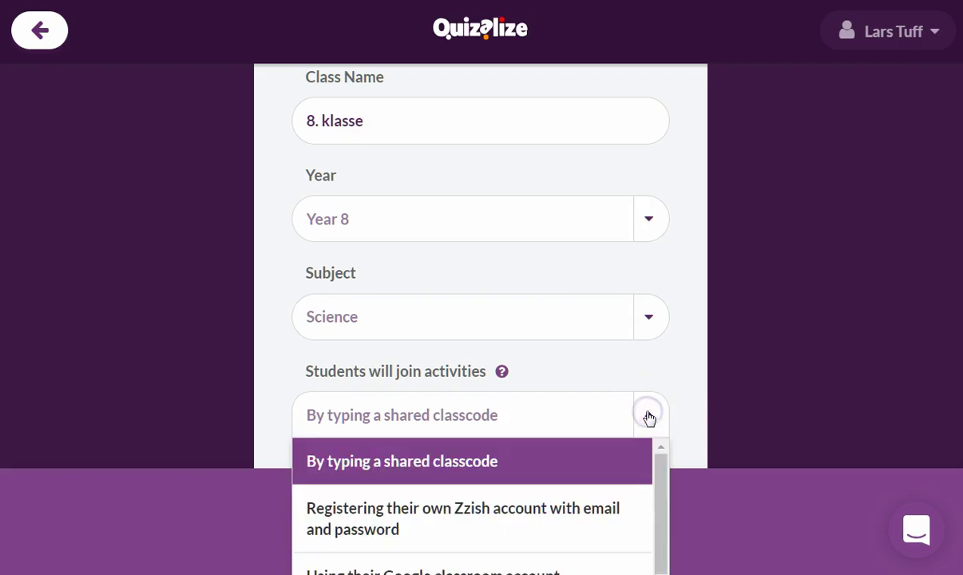
drag(660, 482, 659, 512)
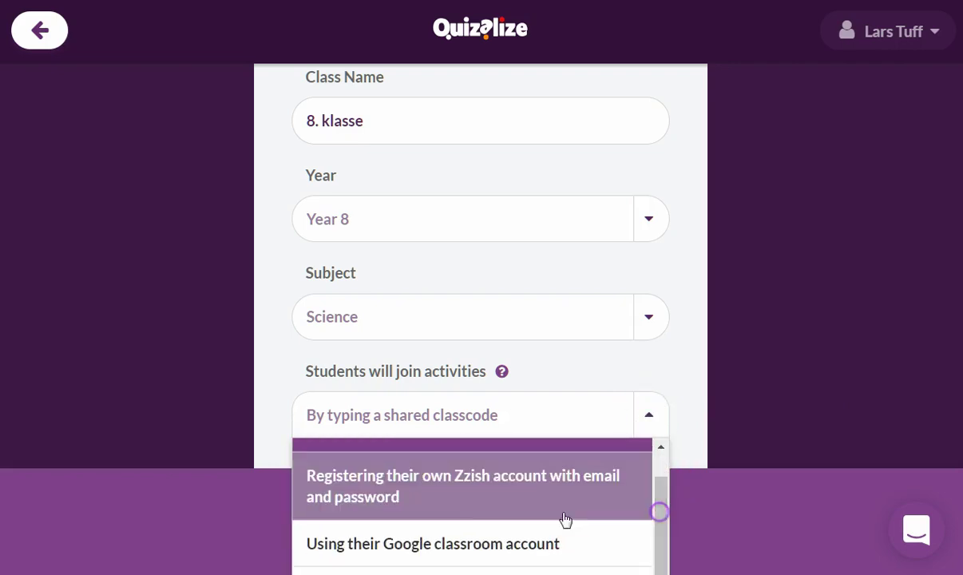
mouse_move(516, 491)
mouse_down()
mouse_move(579, 488)
mouse_move(647, 517)
mouse_move(404, 511)
mouse_move(466, 518)
mouse_move(556, 503)
mouse_move(514, 503)
mouse_up()
drag(513, 505, 594, 547)
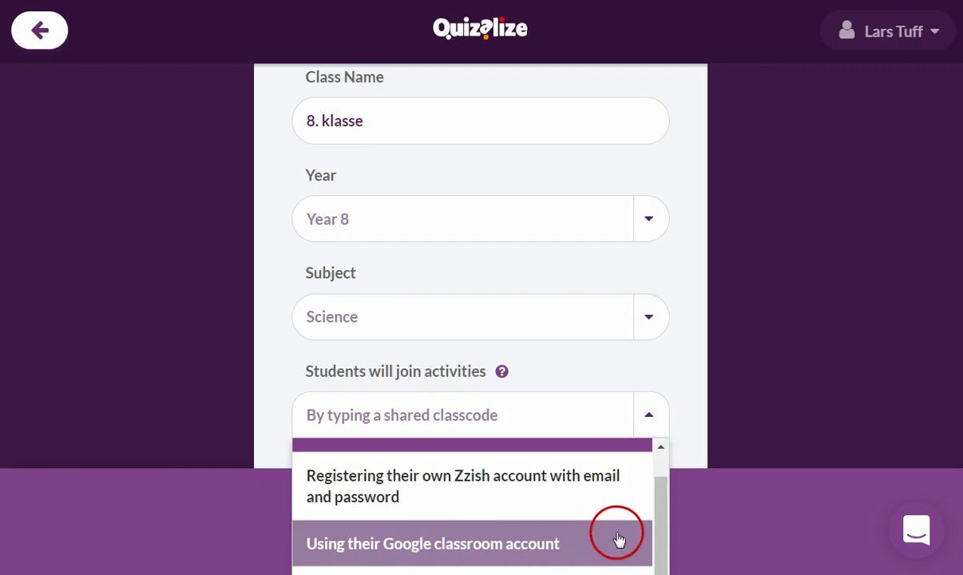
drag(667, 520, 762, 401)
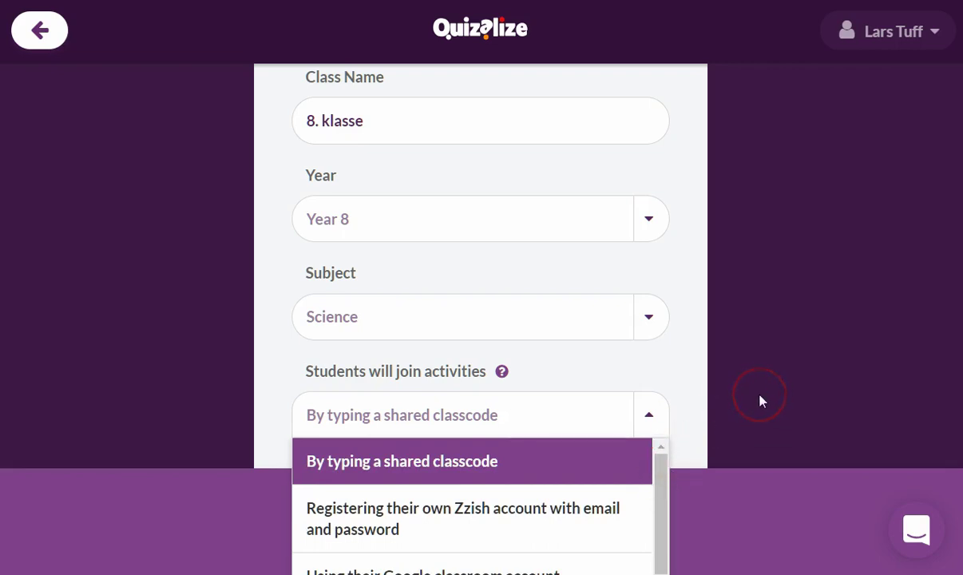
click(762, 401)
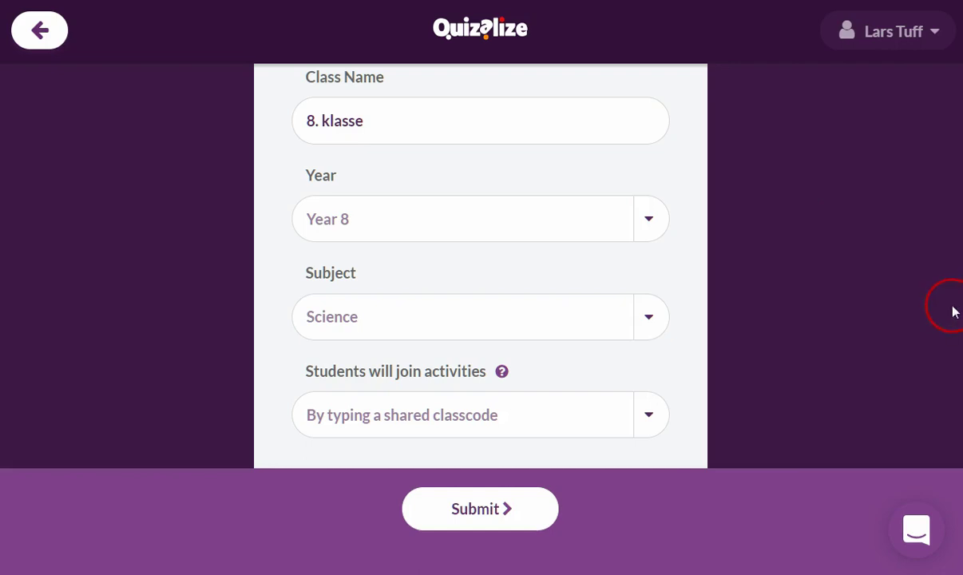
Step: Check the completed class form and submit it to create the class
scroll(480, 304, up, 3)
scroll(480, 304, down, 3)
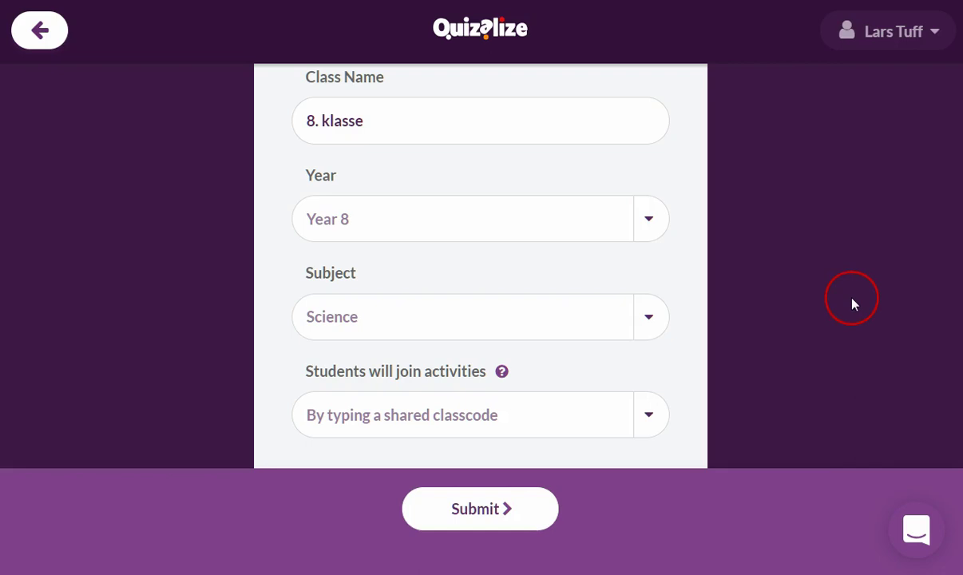
click(458, 524)
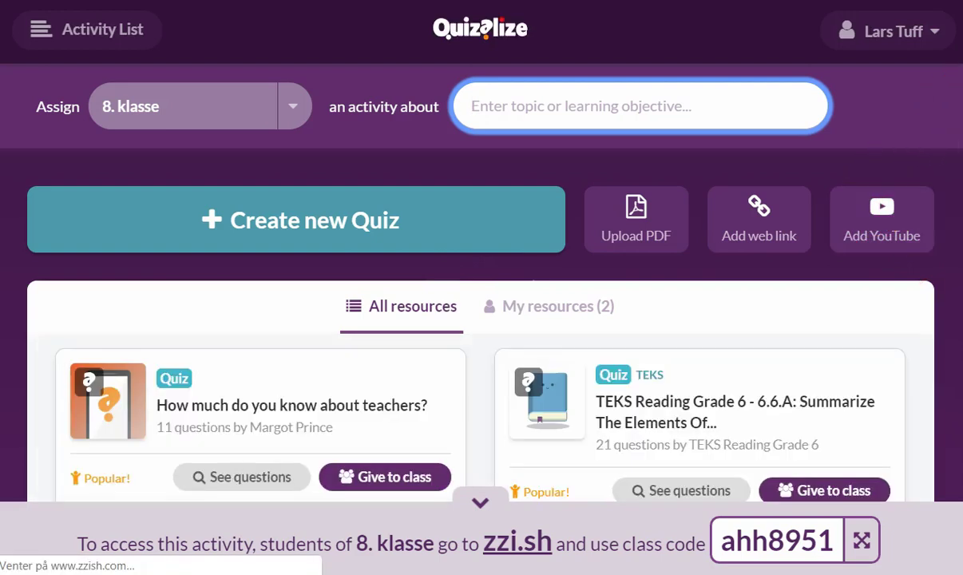
scroll(480, 319, down, 2)
scroll(479, 320, up, 1)
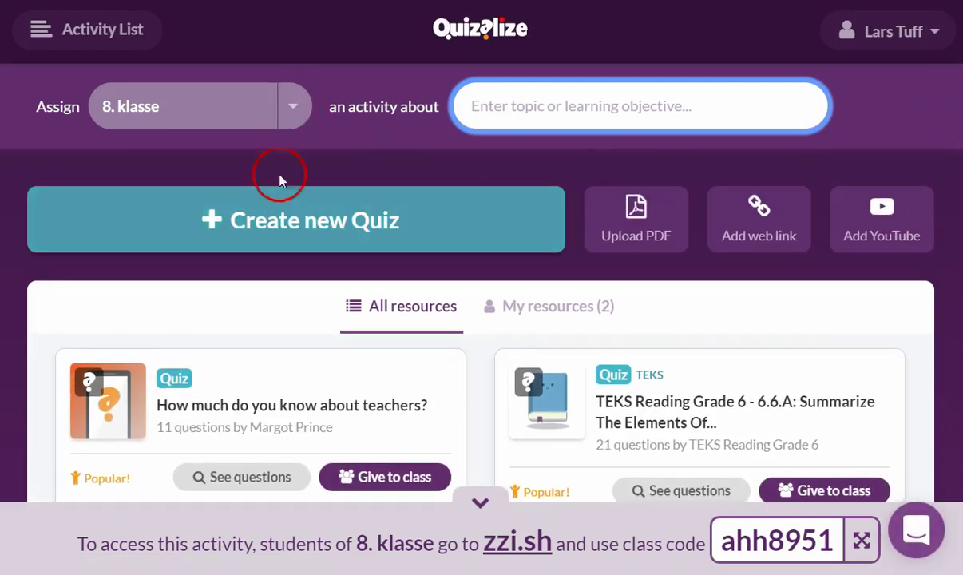
click(645, 233)
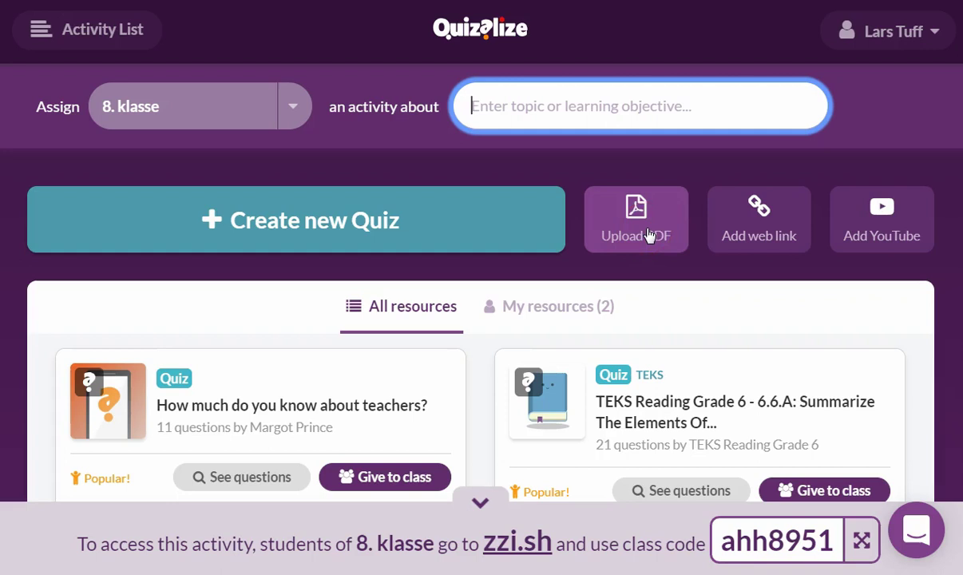
click(643, 228)
click(759, 232)
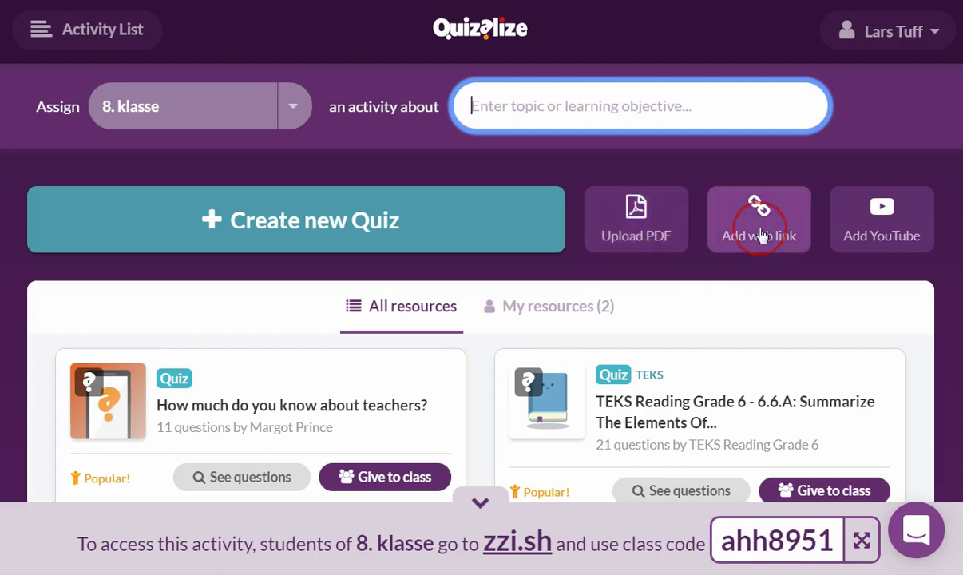
click(733, 216)
click(779, 220)
mouse_move(768, 279)
mouse_down()
mouse_move(828, 301)
mouse_move(905, 228)
mouse_move(888, 226)
mouse_move(871, 256)
mouse_move(899, 215)
mouse_move(907, 232)
mouse_up()
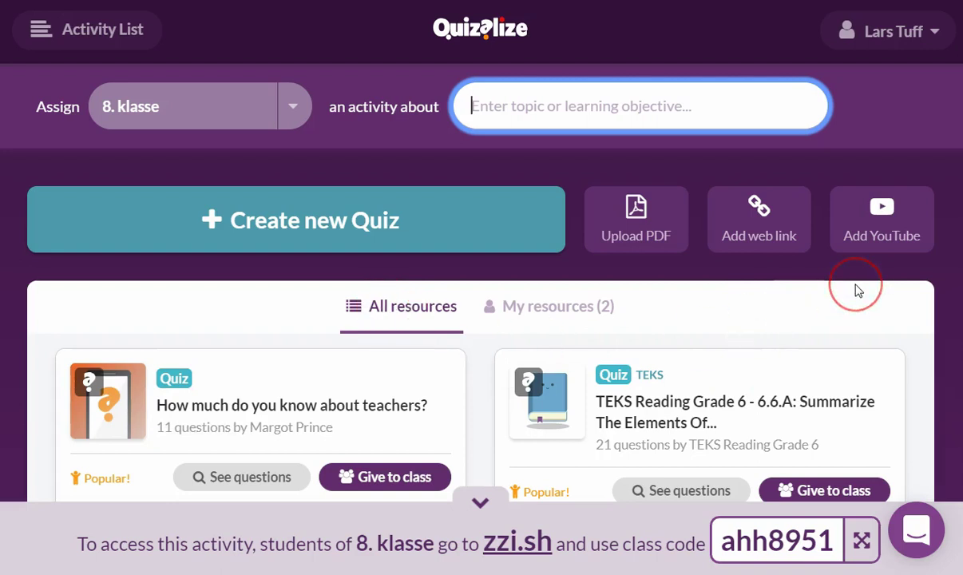
scroll(855, 287, down, 5)
scroll(854, 287, up, 5)
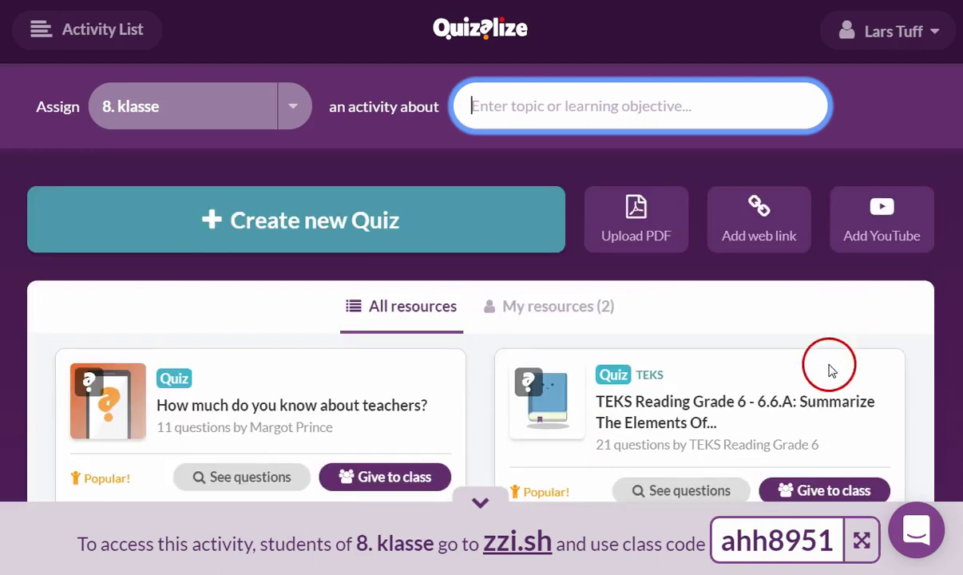
Step: Show only your own resources and look through them
click(557, 311)
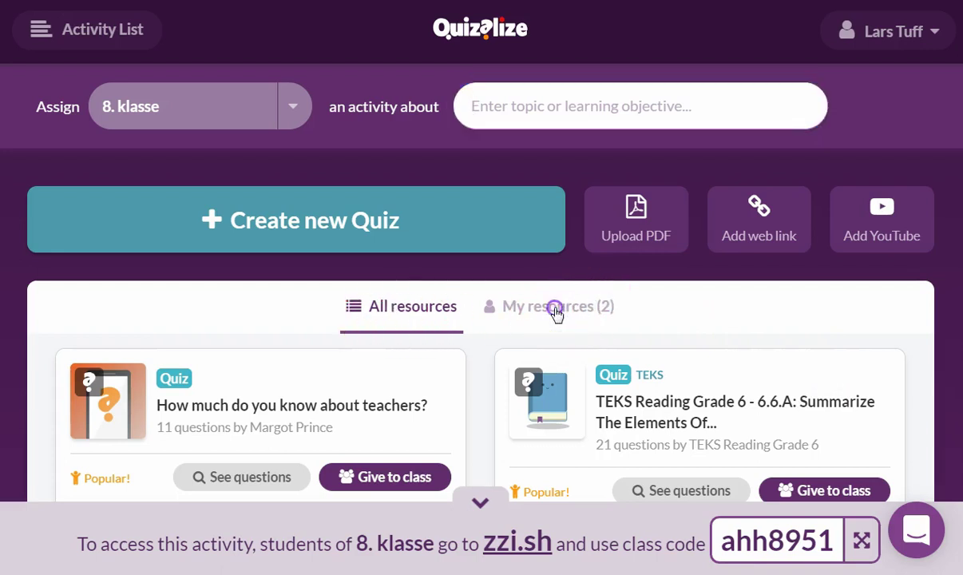
scroll(883, 280, down, 3)
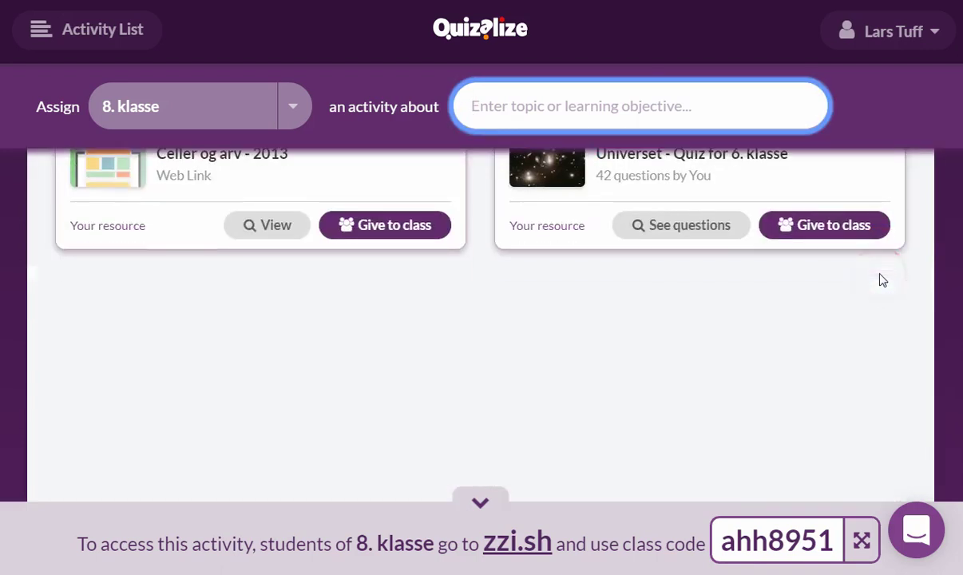
scroll(883, 280, up, 3)
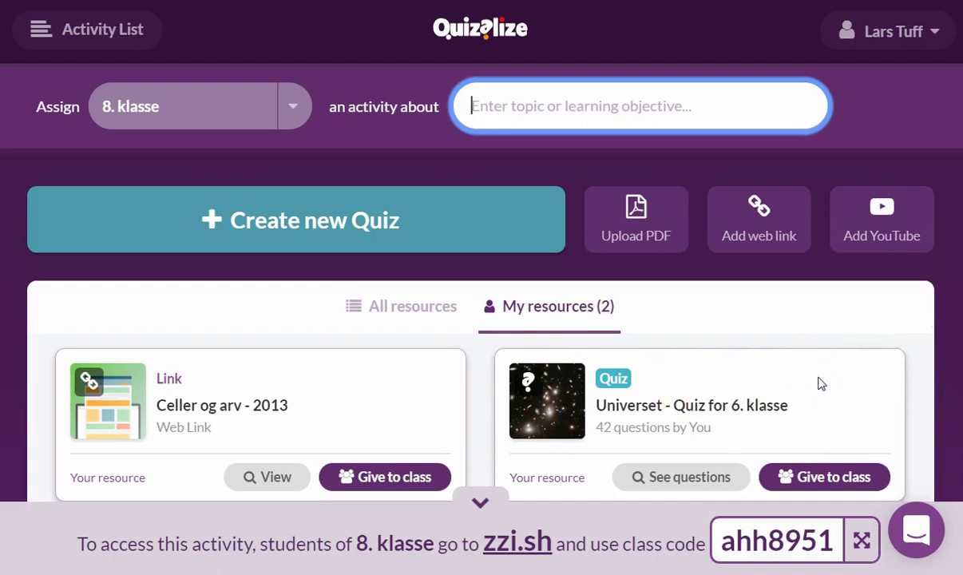
click(808, 327)
click(689, 382)
click(817, 340)
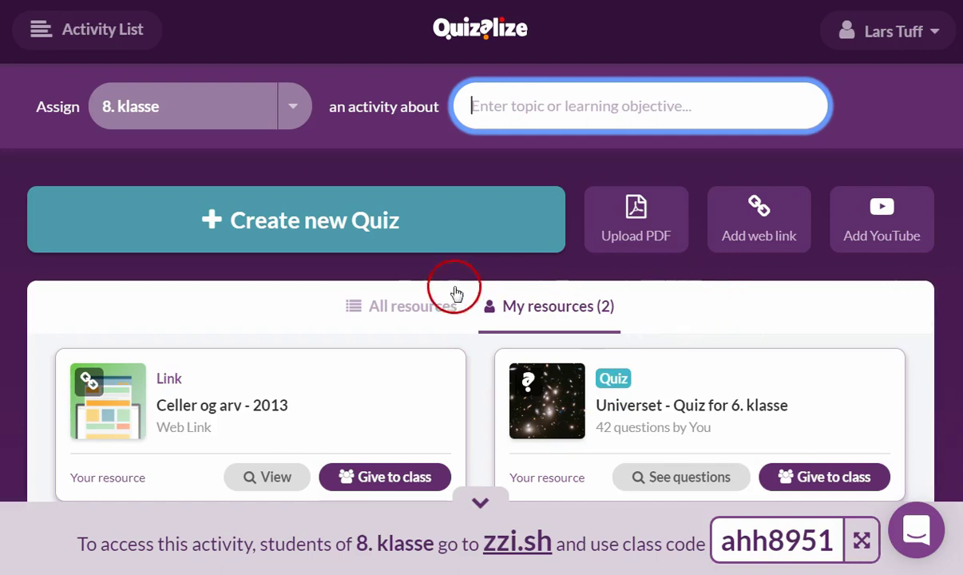
Step: Create a new quiz and title it "Jorda - bygget på Tellus 8"
click(361, 233)
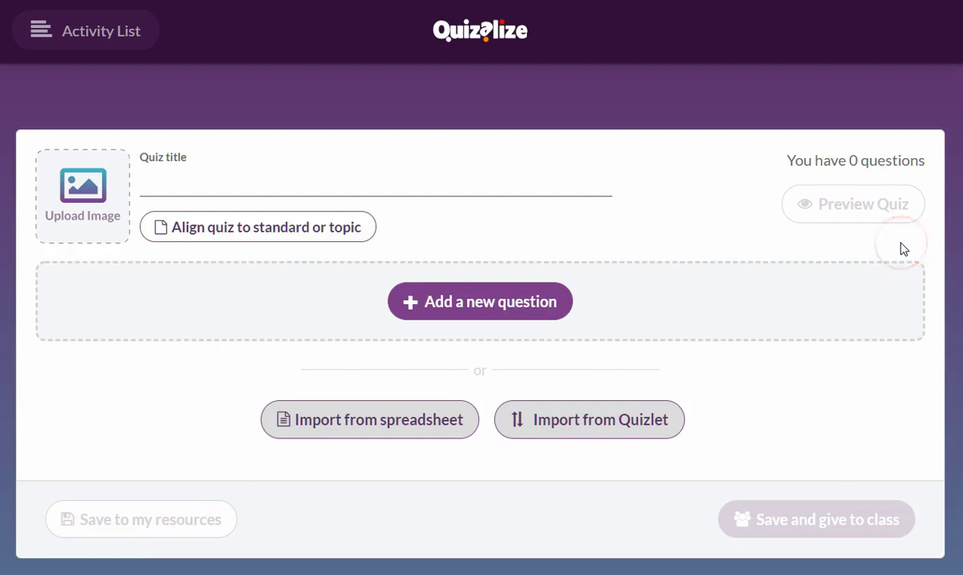
click(207, 189)
click(308, 187)
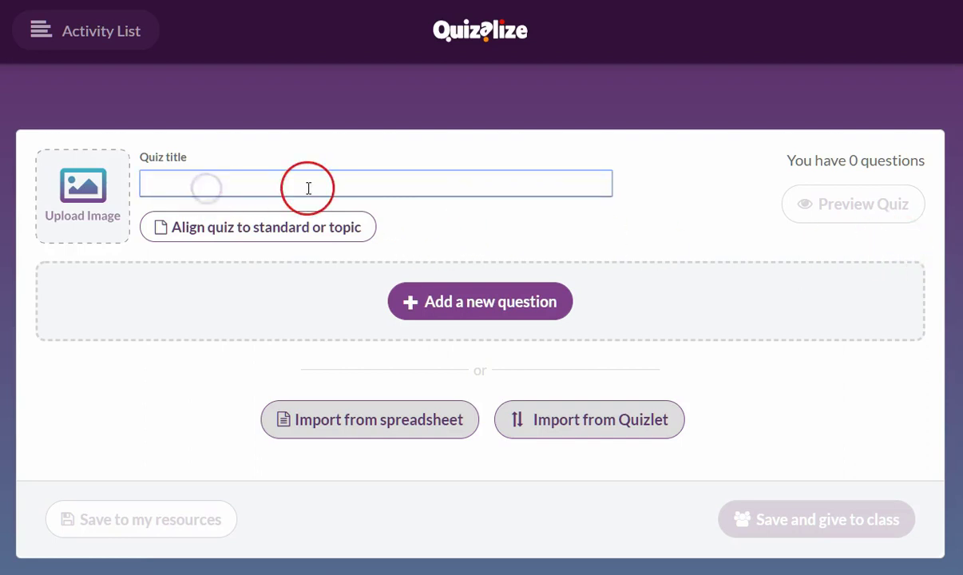
click(293, 186)
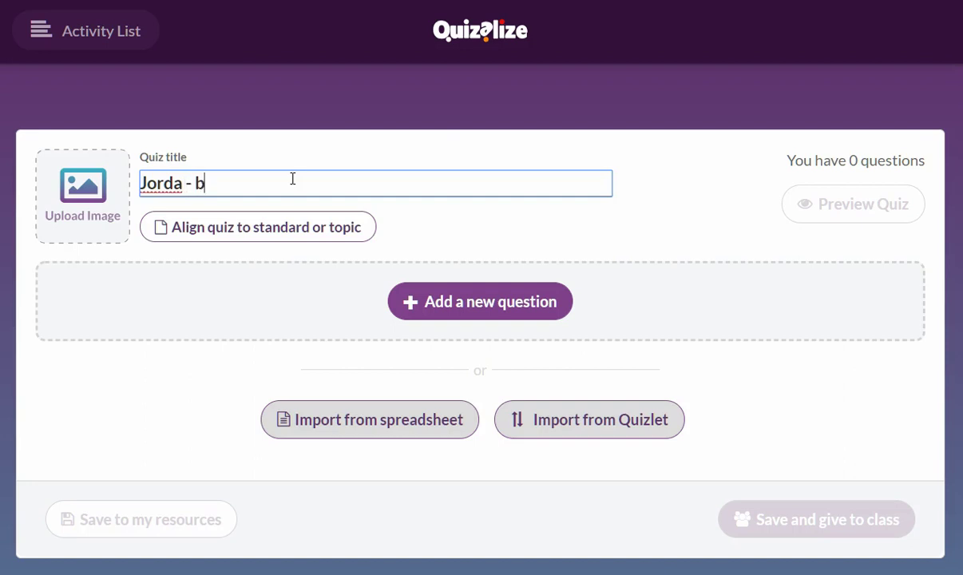
text(t på Telus 8)
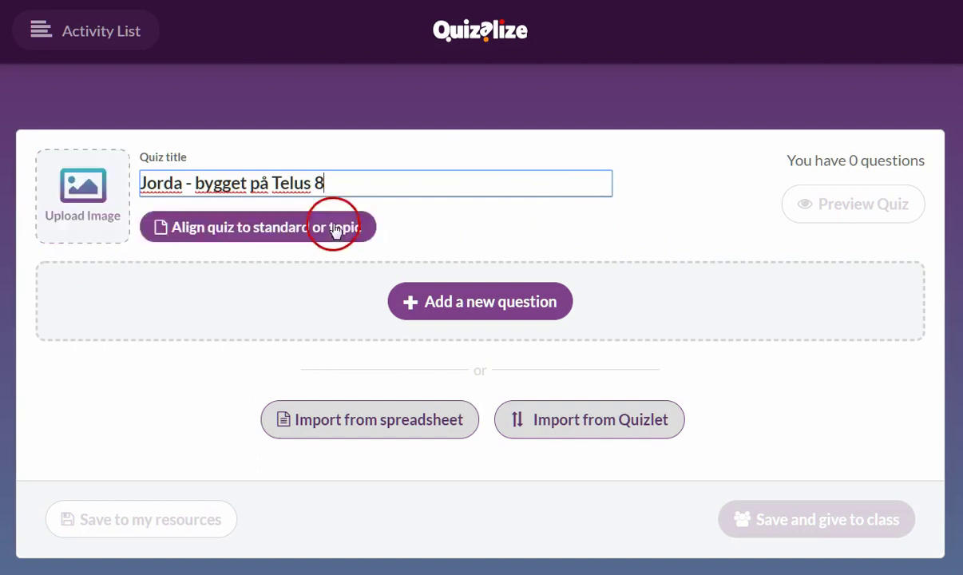
click(291, 183)
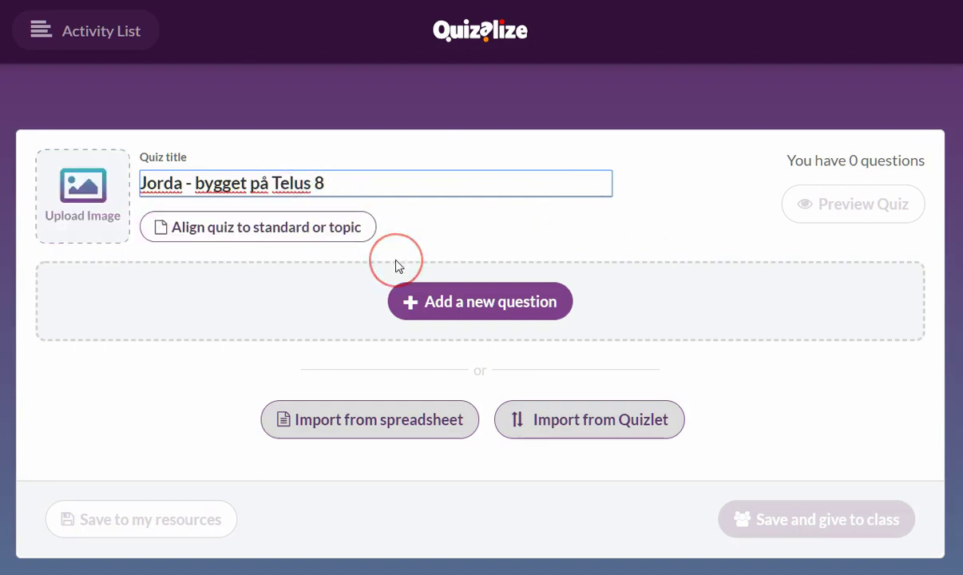
text(l)
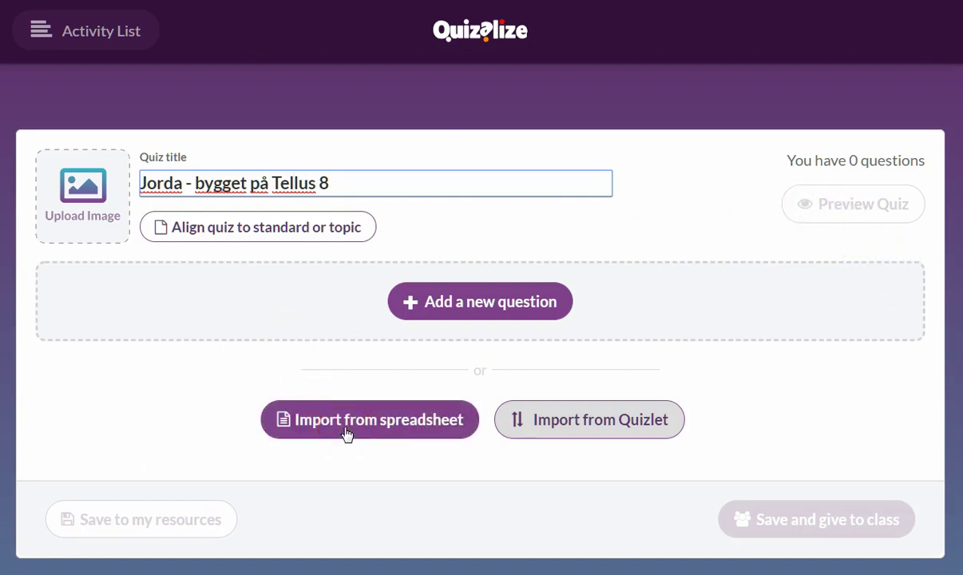
click(391, 425)
click(374, 422)
click(812, 272)
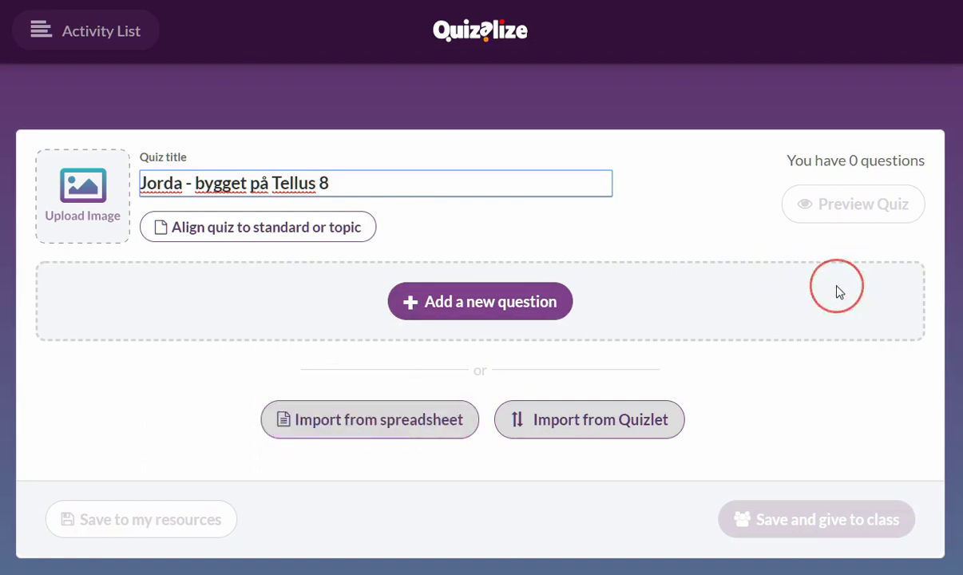
click(788, 280)
click(832, 260)
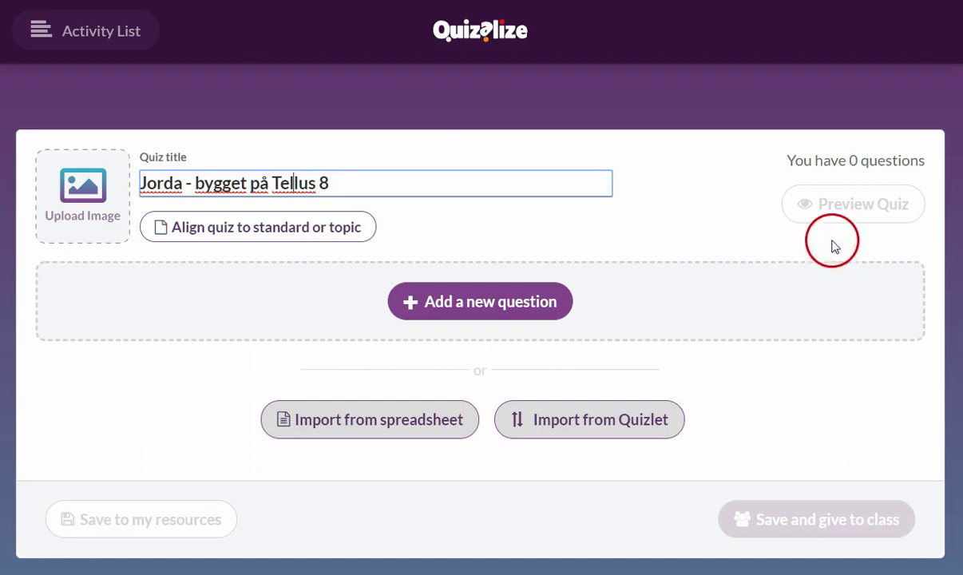